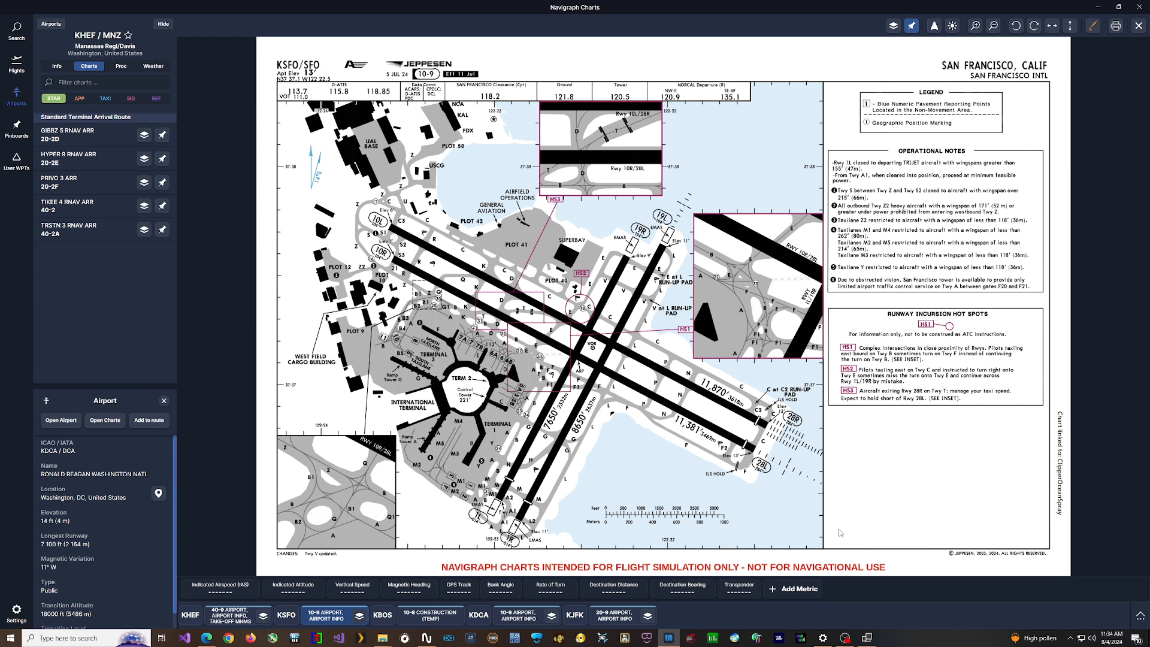
Step: Switch to the Combined AIFlow-AIGround Controller and add a forced landing entry for KSFO with runways 28L and 28R
mouse_move(868, 639)
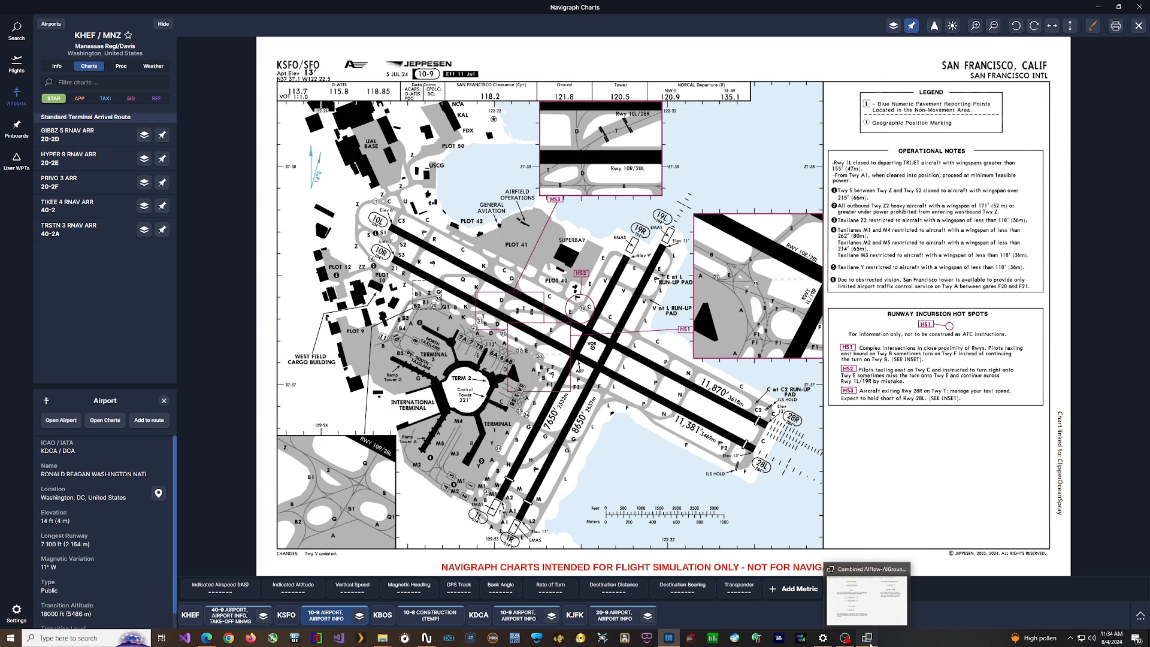
click(828, 623)
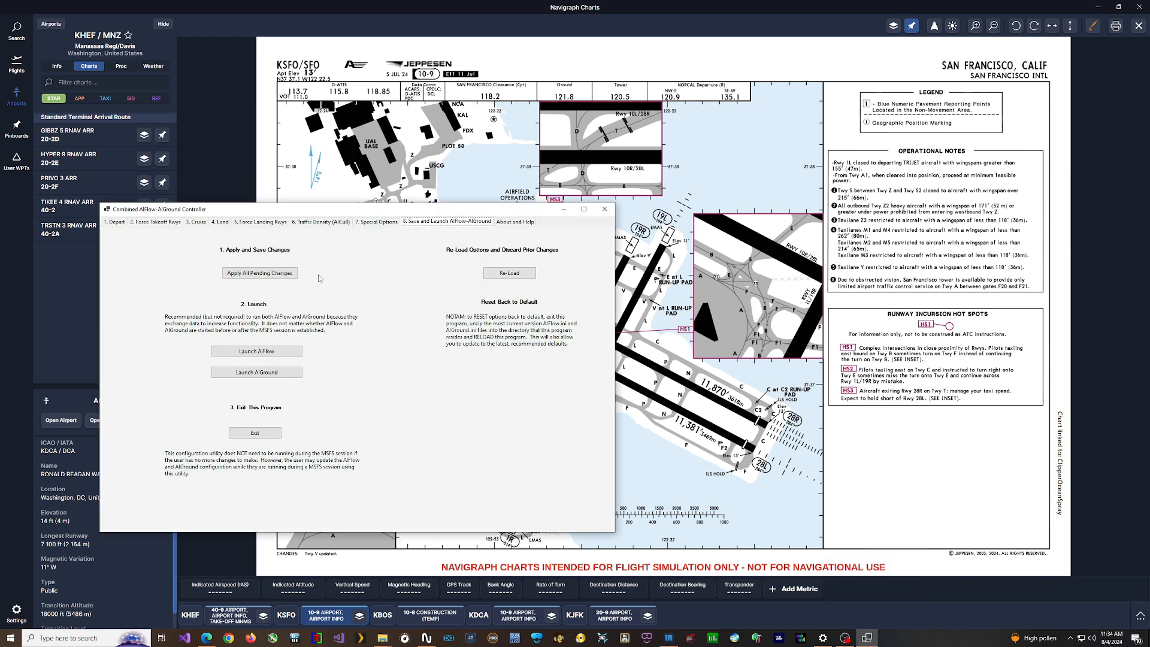
click(261, 222)
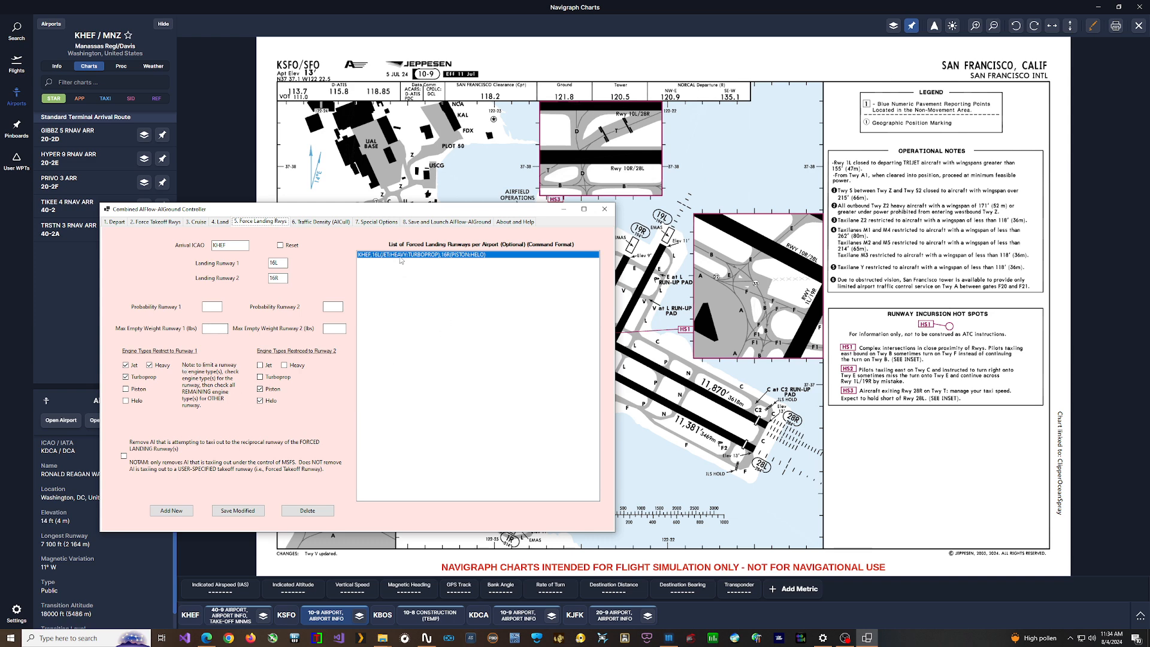
mouse_move(400, 259)
click(279, 245)
click(171, 510)
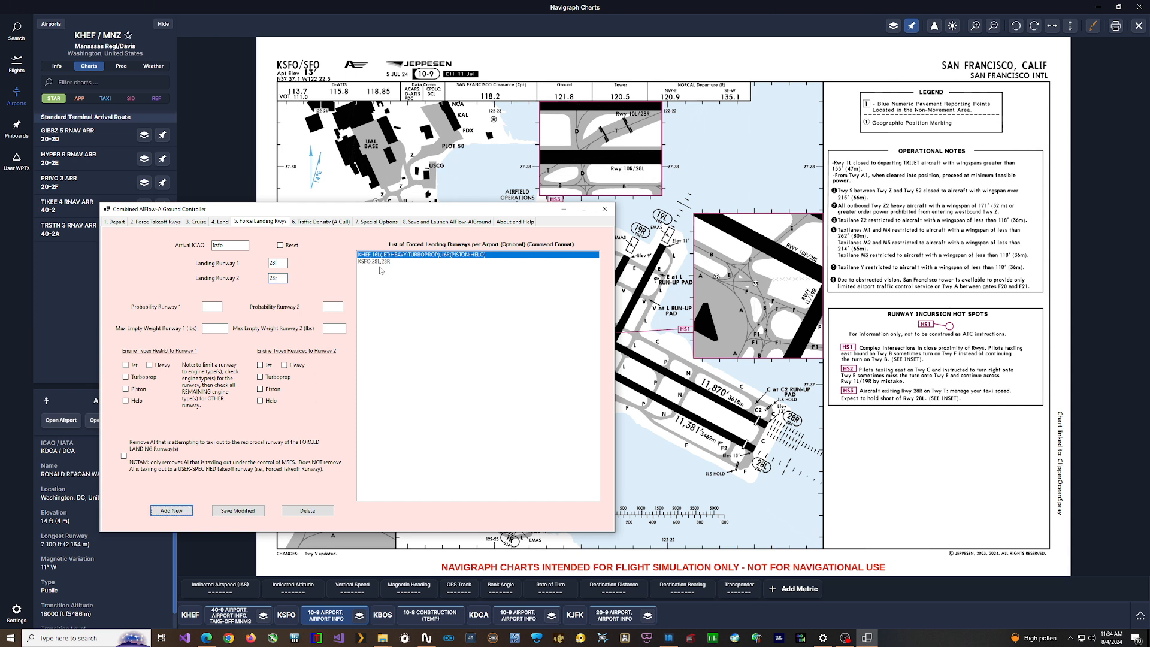
Step: Set the landing probability to 50 for each of the two KSFO runways and save the modified entry
click(376, 263)
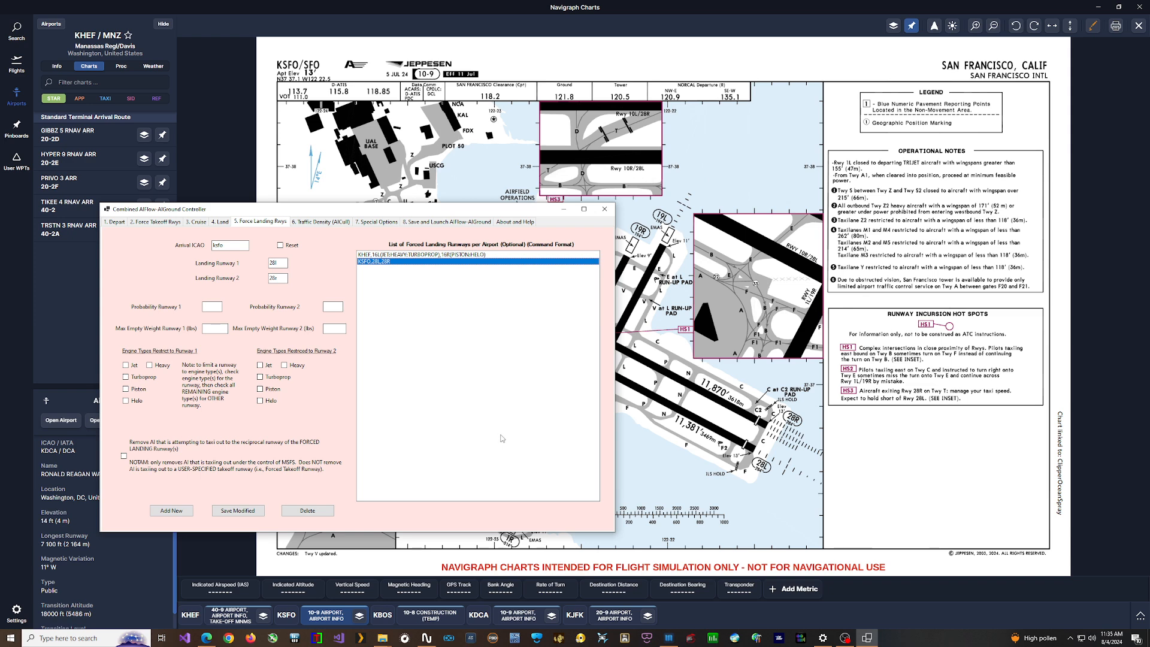
mouse_move(502, 437)
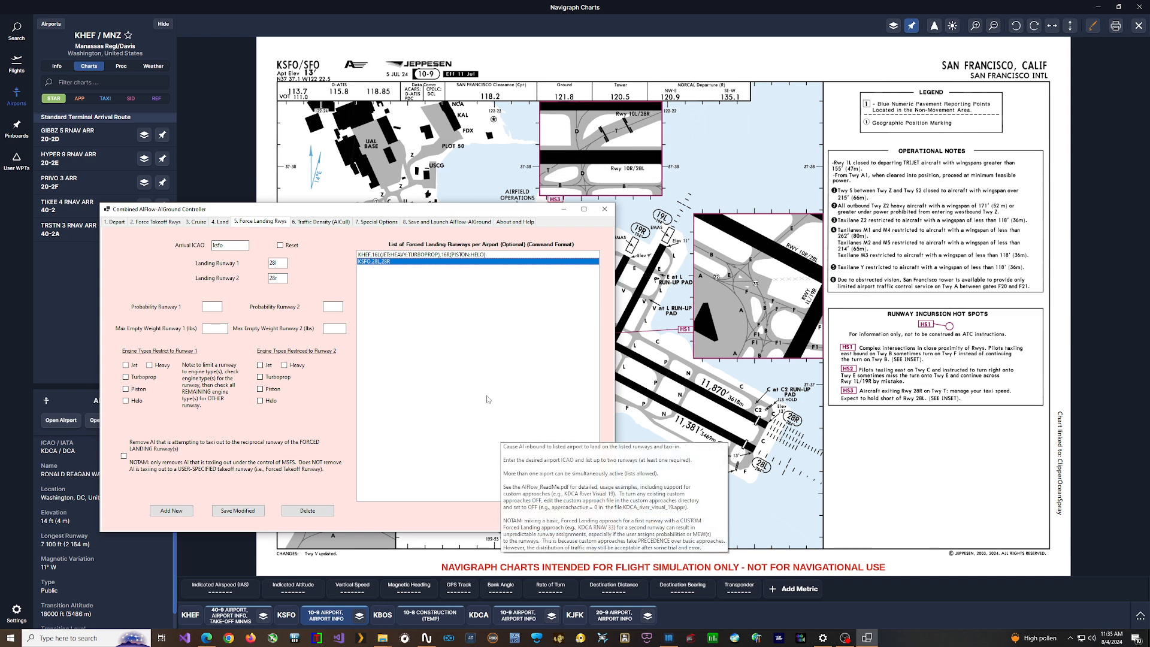
click(238, 510)
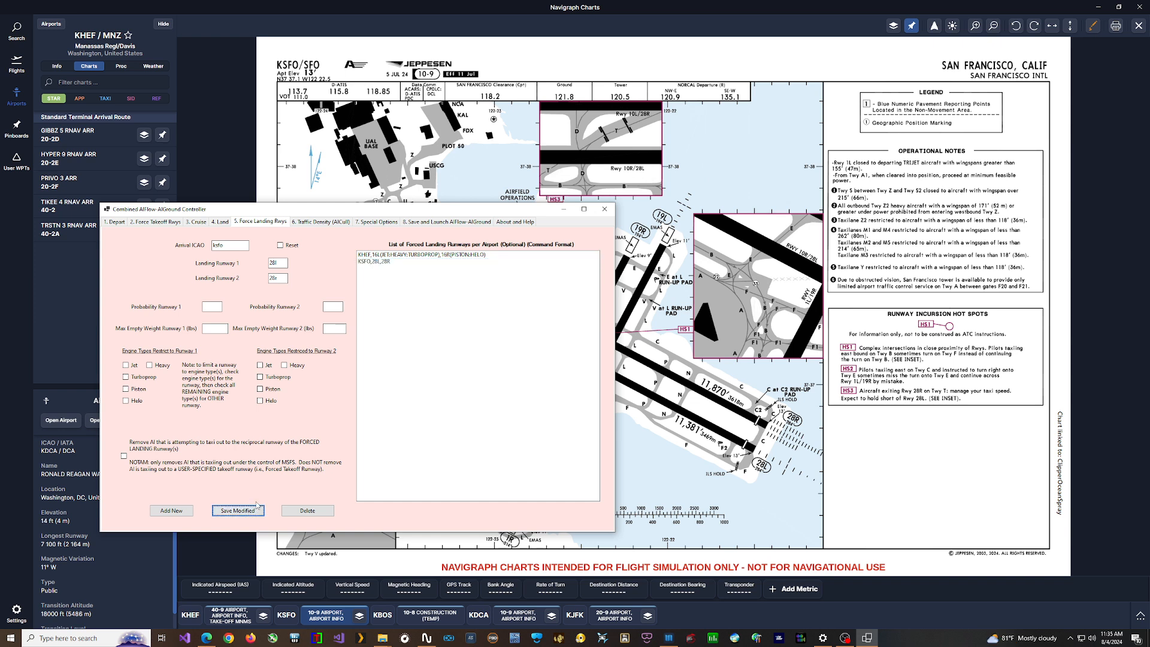
click(210, 307)
text(50)
click(329, 308)
click(210, 308)
click(245, 508)
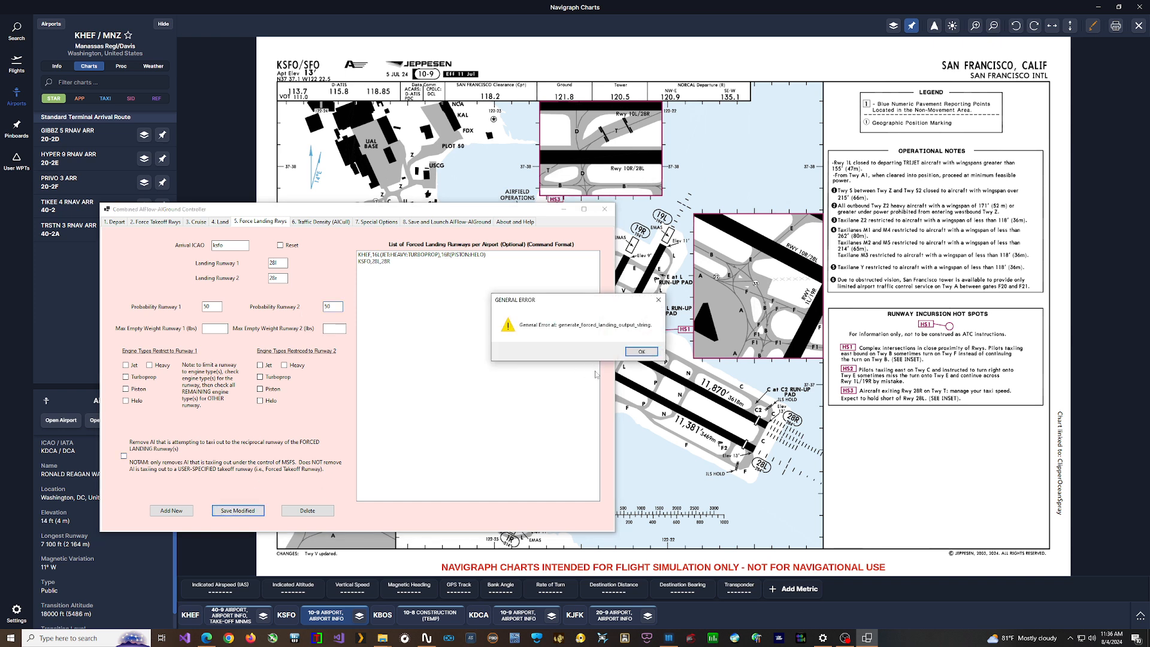
click(630, 350)
click(368, 264)
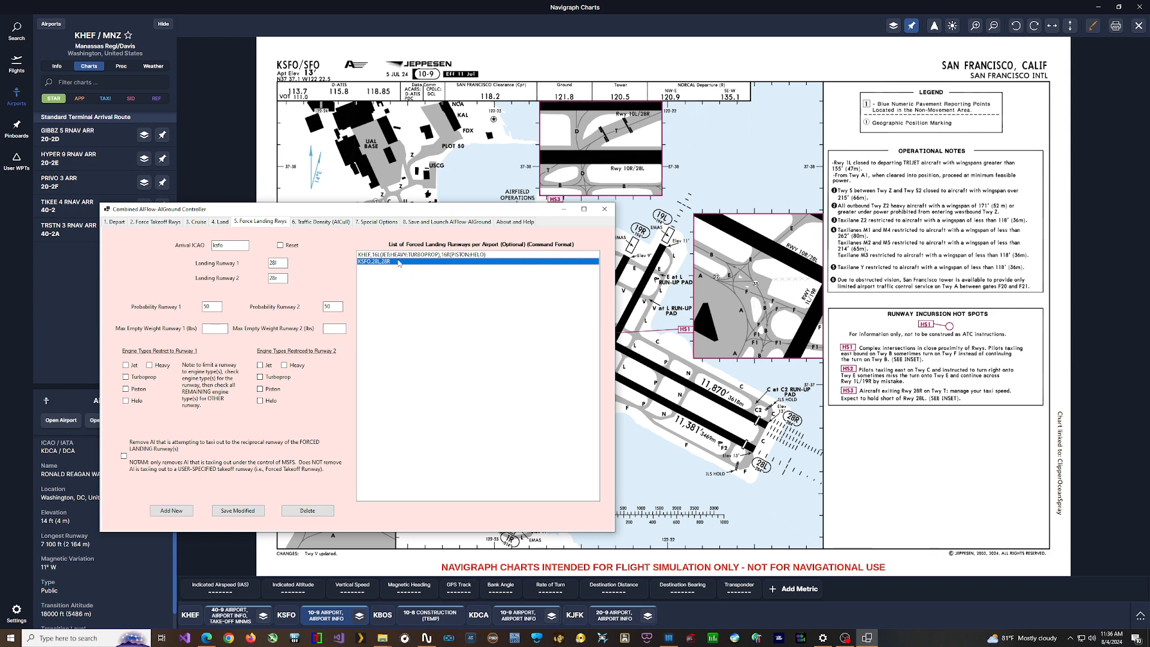
click(236, 512)
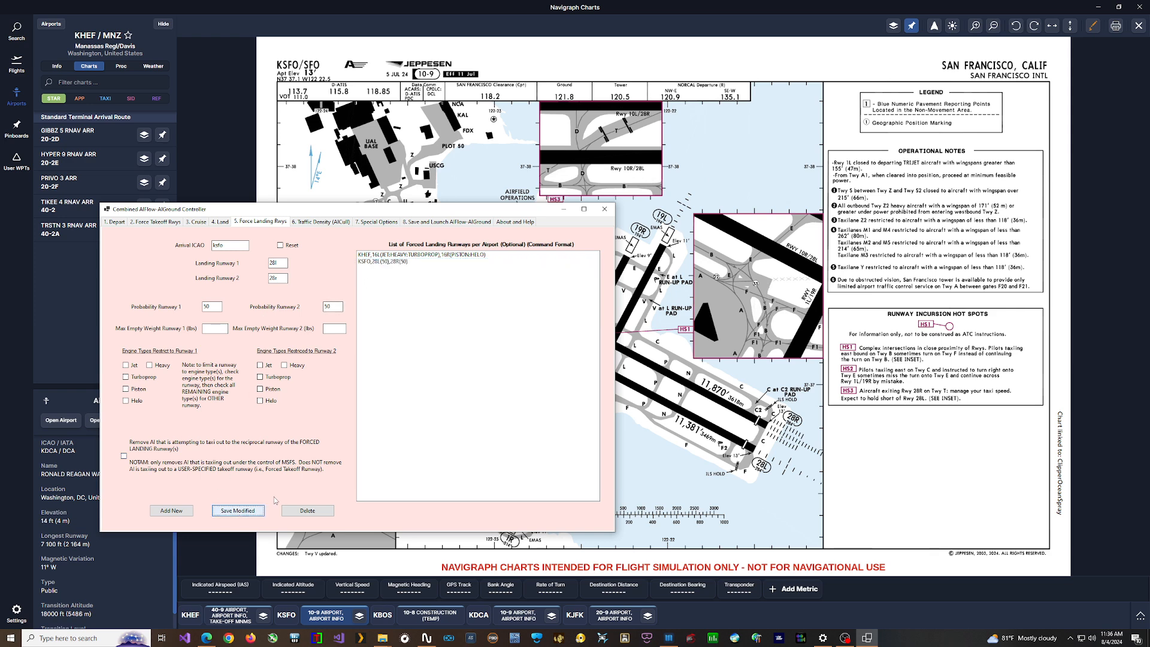
Step: Add a forced takeoff entry for KSFO with 1L as takeoff runway 1
mouse_move(367, 271)
click(709, 432)
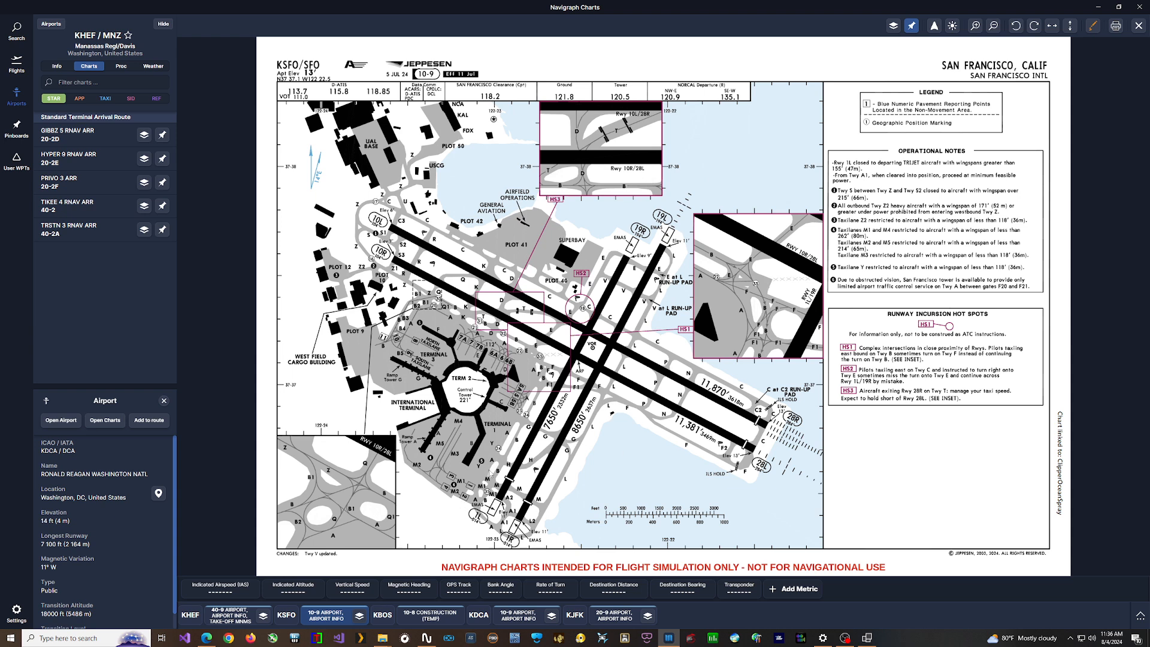
click(867, 638)
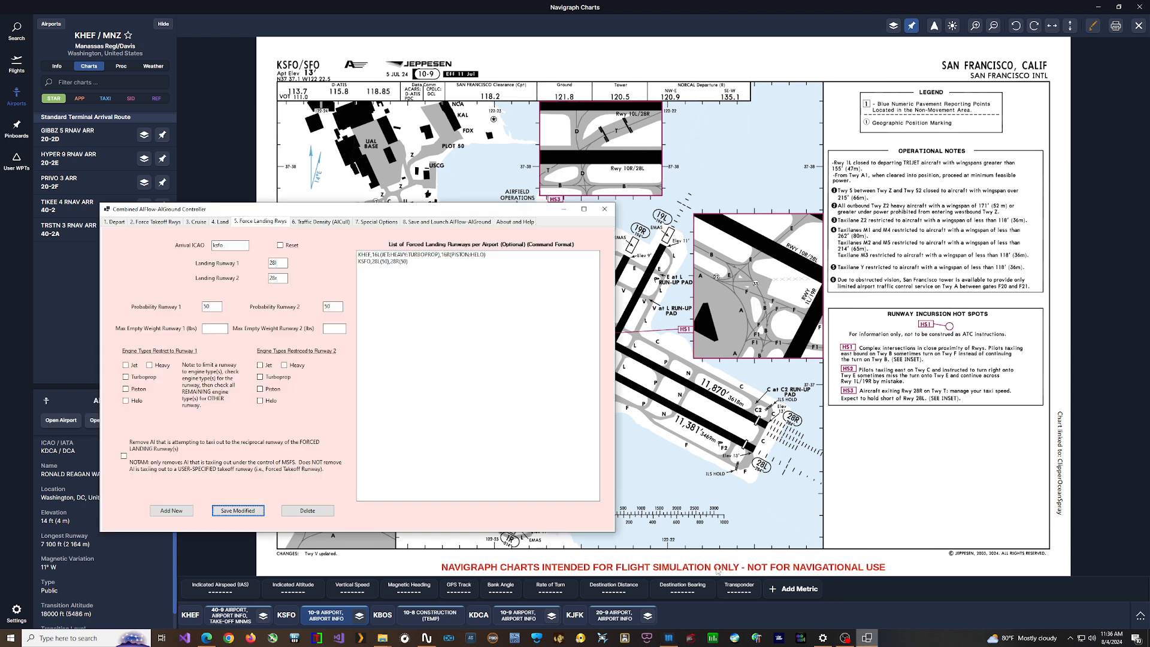
click(160, 222)
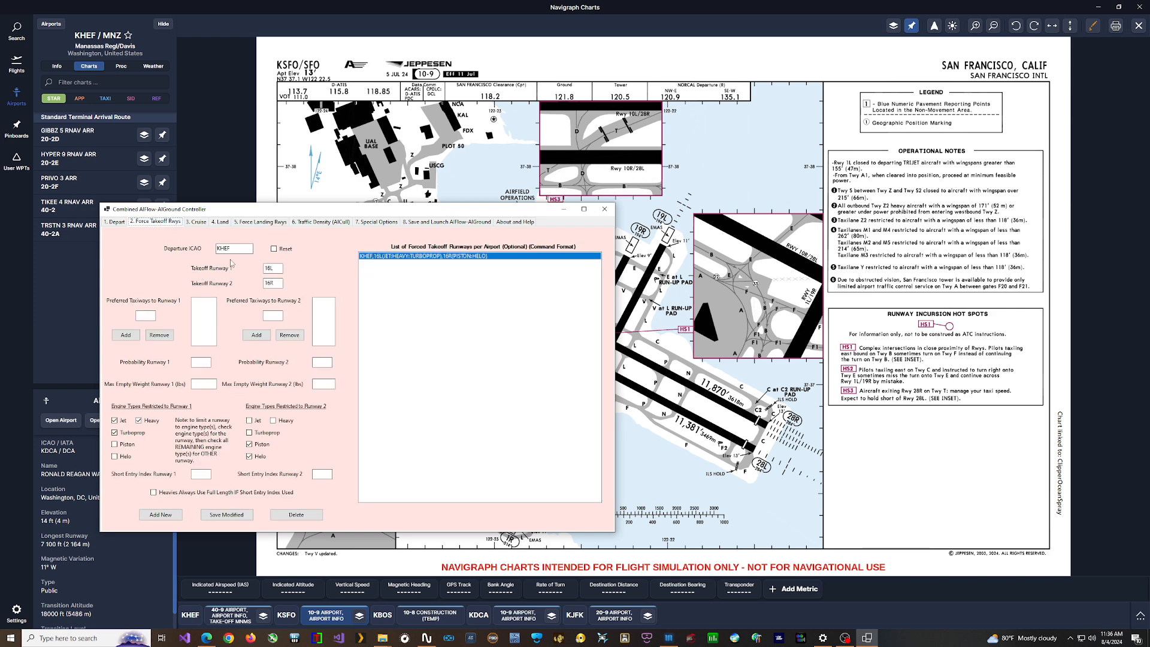
click(275, 248)
click(237, 250)
text(1l)
click(160, 515)
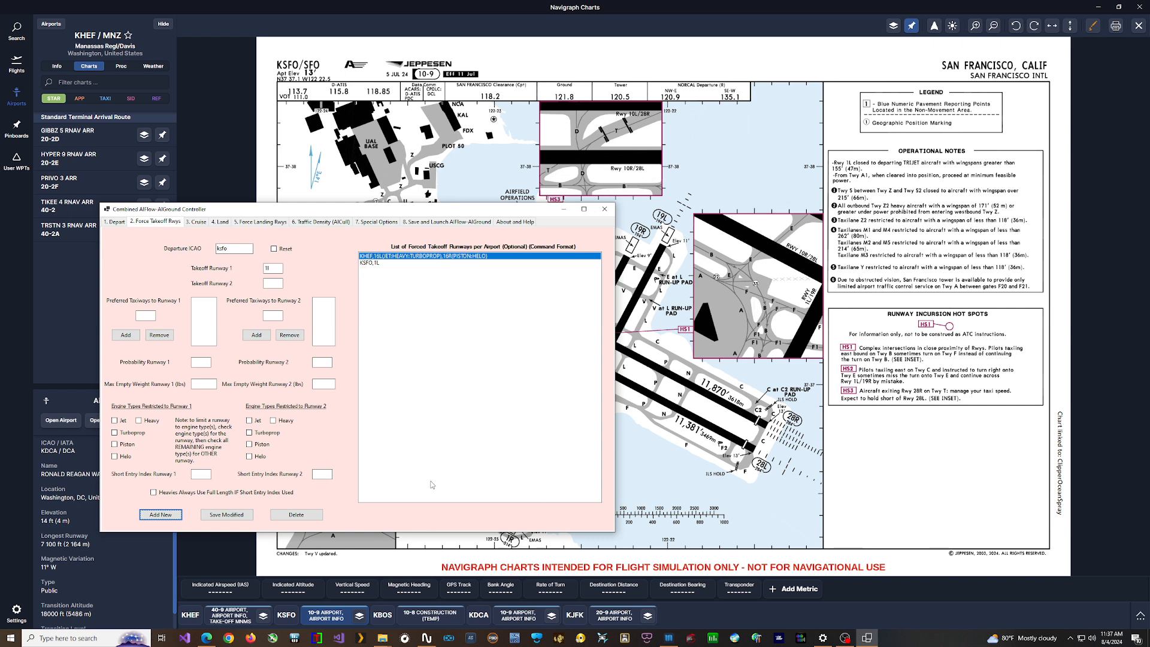
Step: Modify the KSFO takeoff entry to use 28L for Heavy only and 1L for Jet, Turboprop, Piston and Helo, and save it
drag(492, 211, 342, 148)
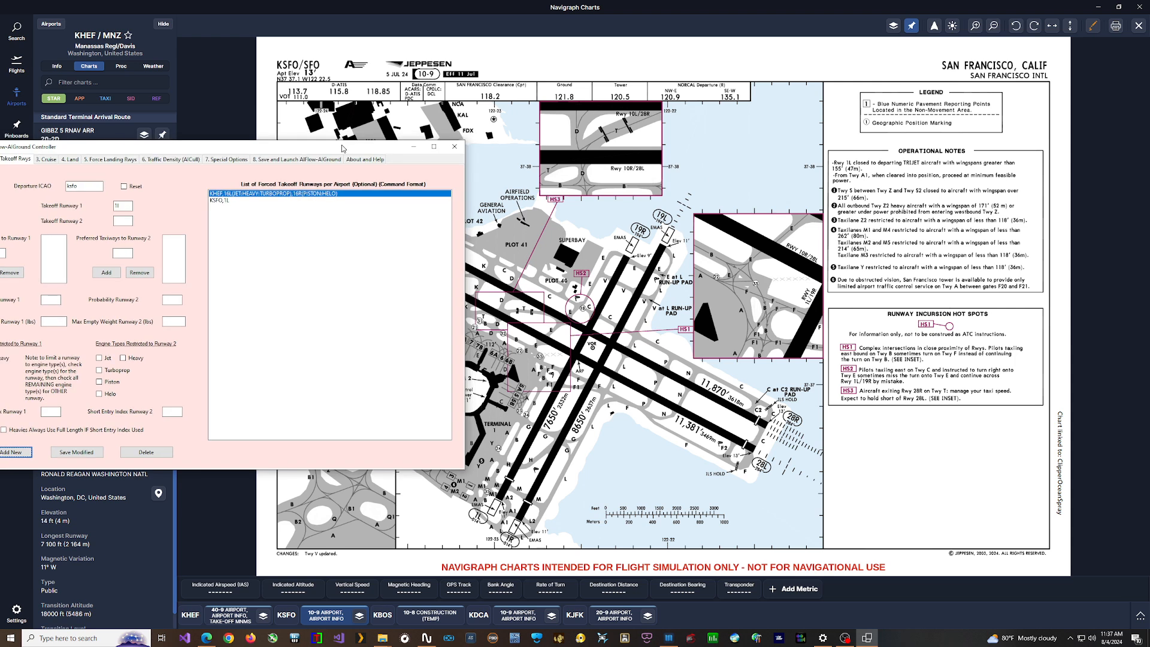
drag(344, 149, 343, 148)
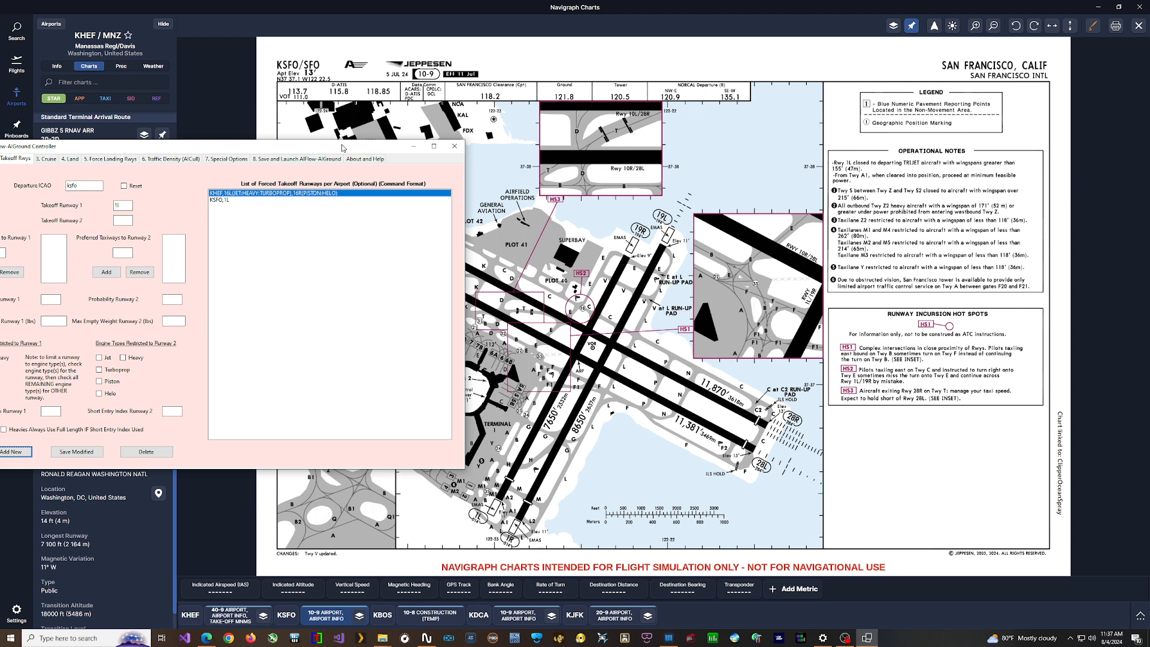
drag(342, 147, 688, 189)
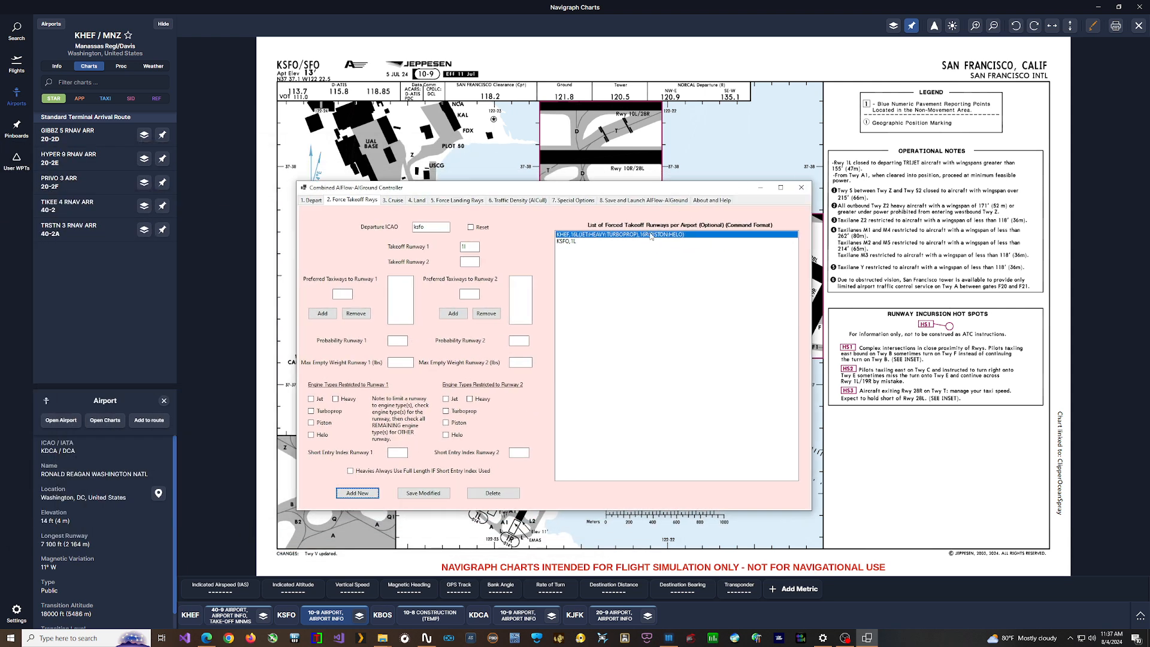
click(563, 242)
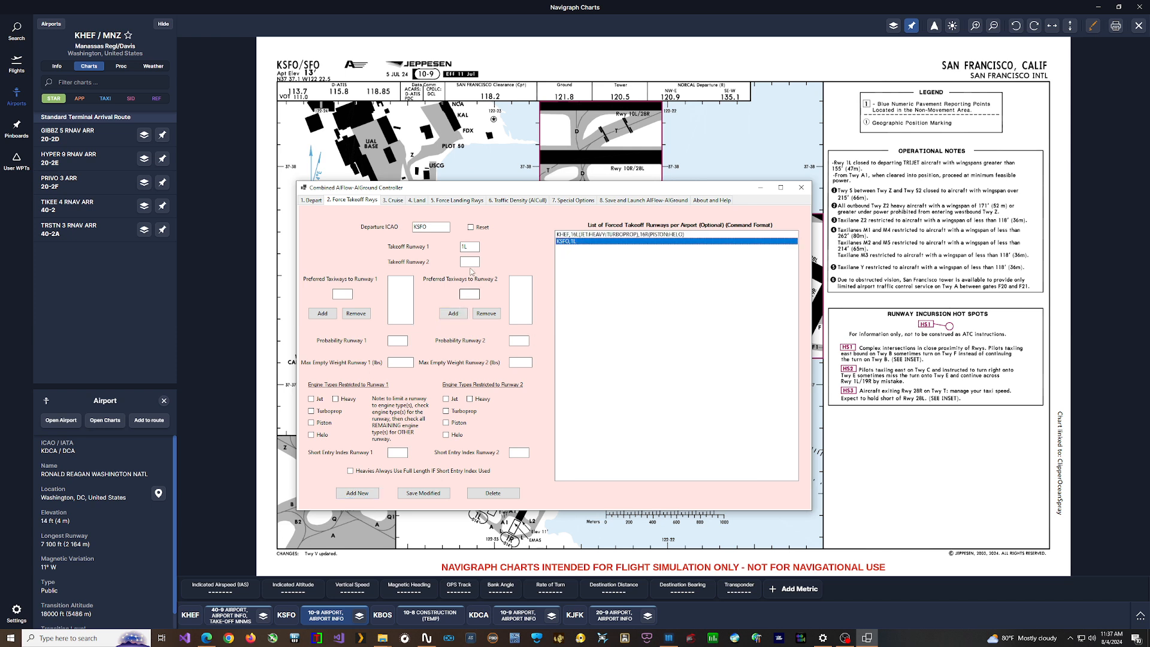
click(470, 263)
click(470, 400)
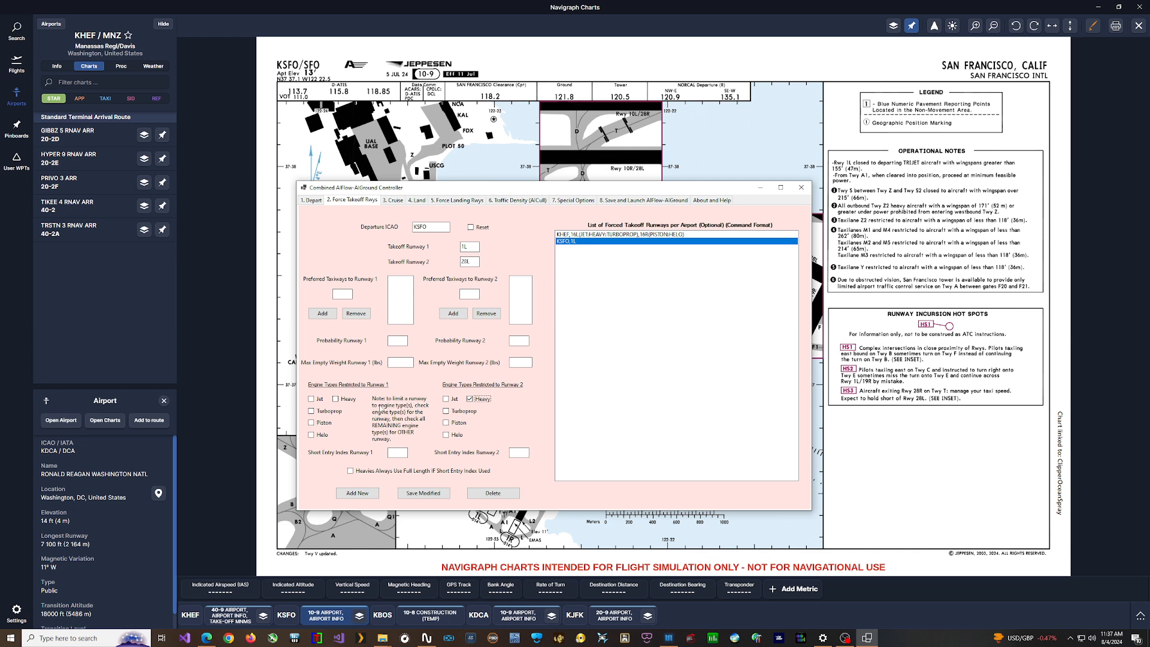
click(311, 398)
click(312, 412)
click(313, 423)
click(312, 434)
click(416, 495)
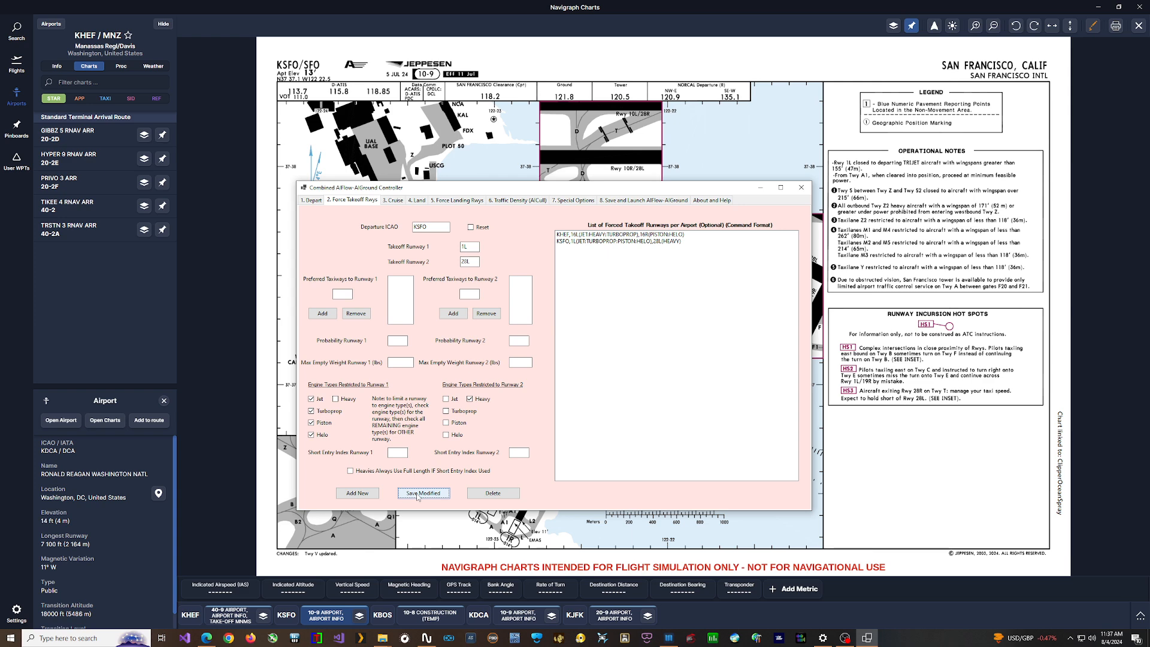
Step: Set the KSFO landing probabilities to 30 for runway 28L and 70 for runway 28R, and save the modified entry
drag(591, 195, 407, 253)
click(575, 246)
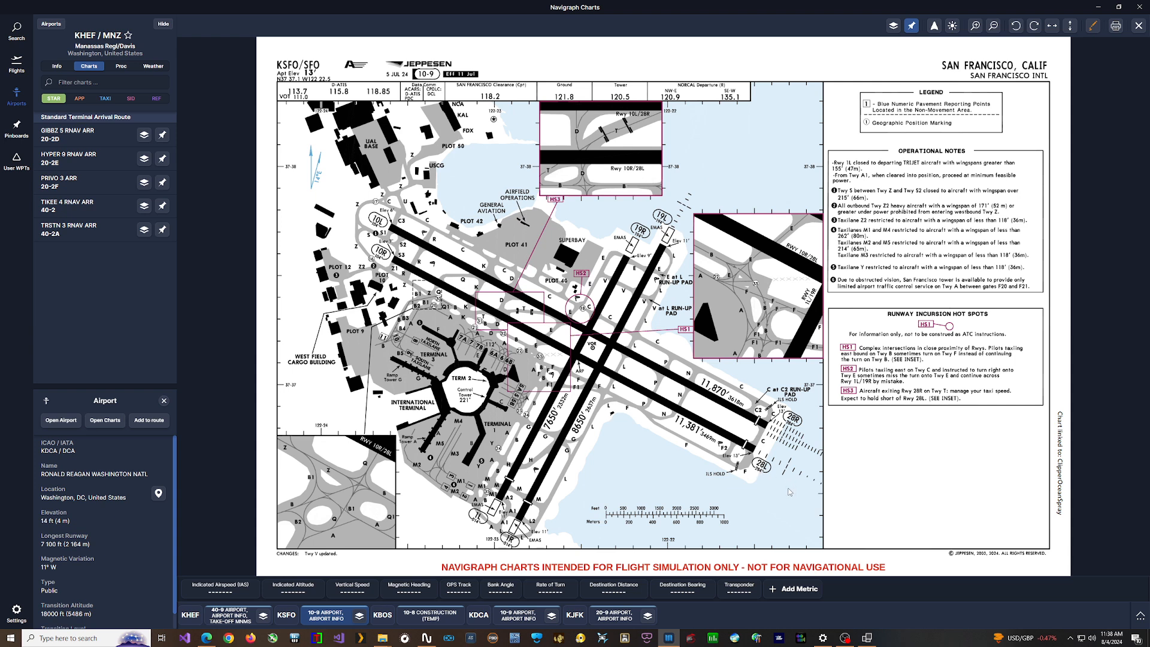
click(866, 638)
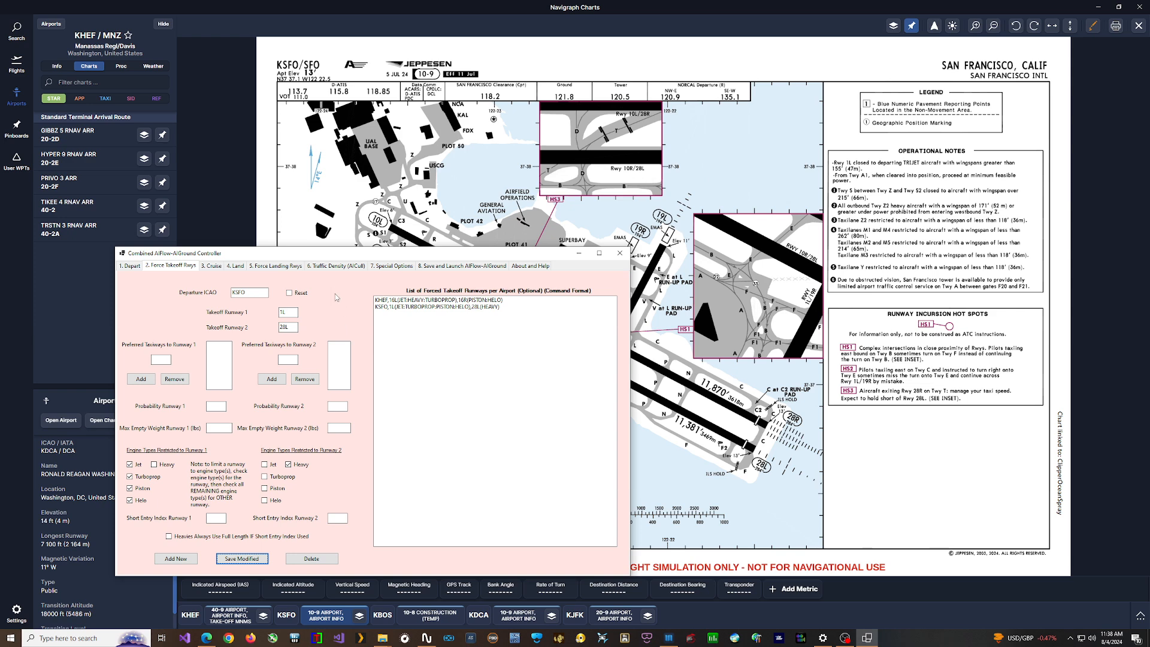
click(274, 267)
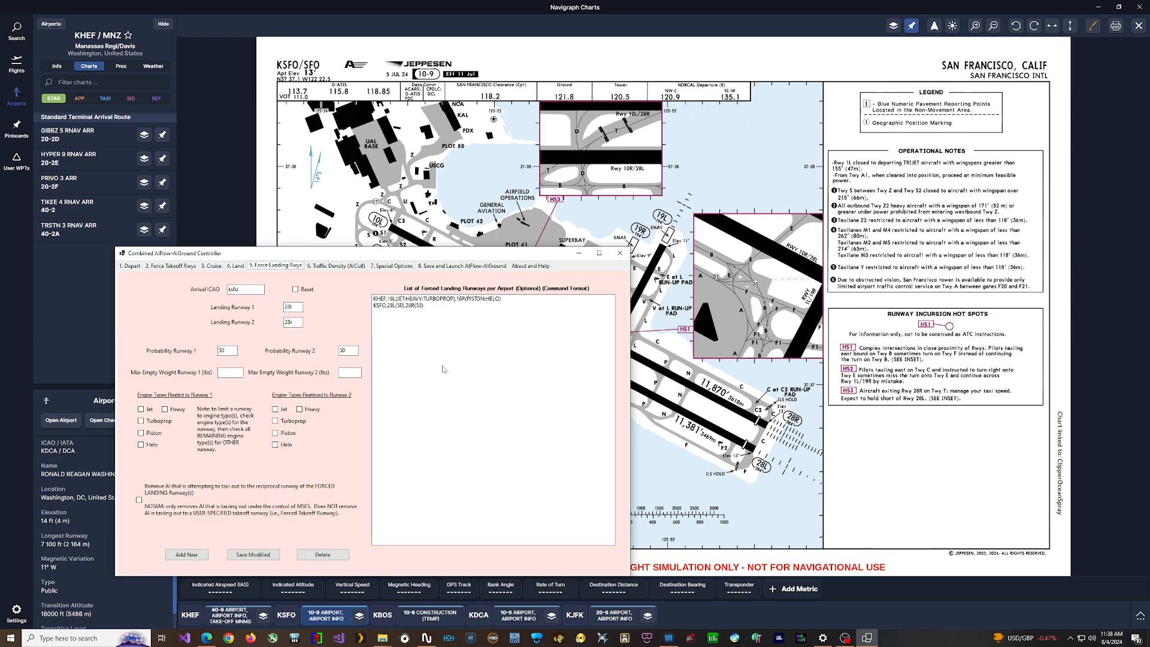
click(391, 307)
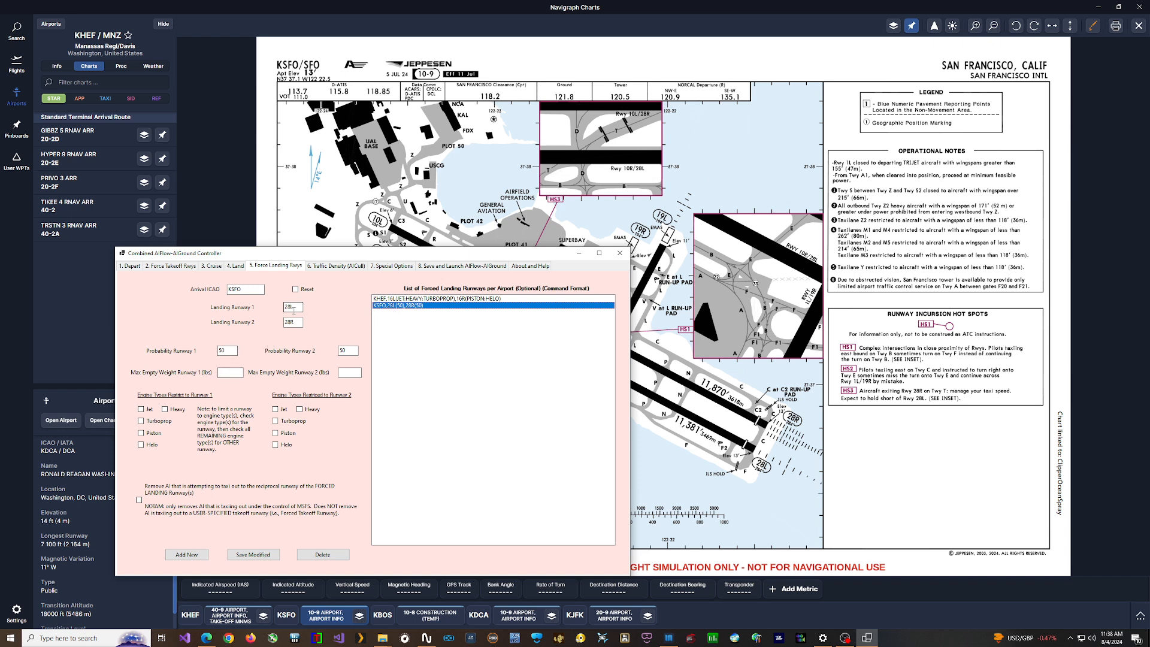
drag(229, 350, 210, 354)
text(30)
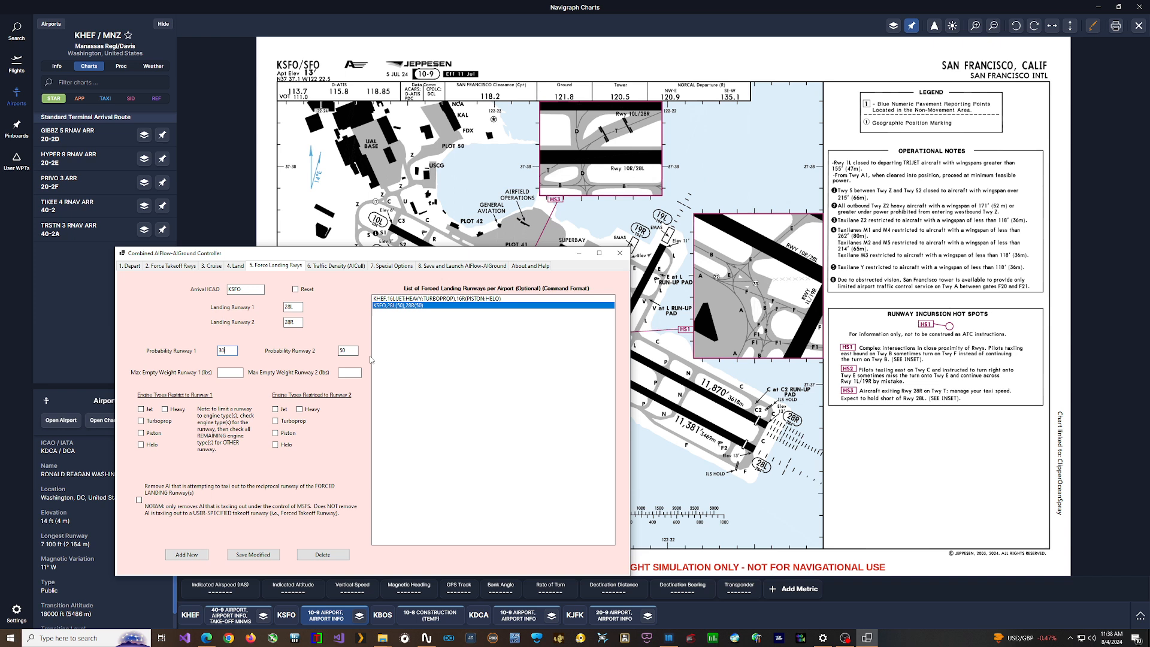
drag(353, 350, 327, 348)
text(7)
click(251, 555)
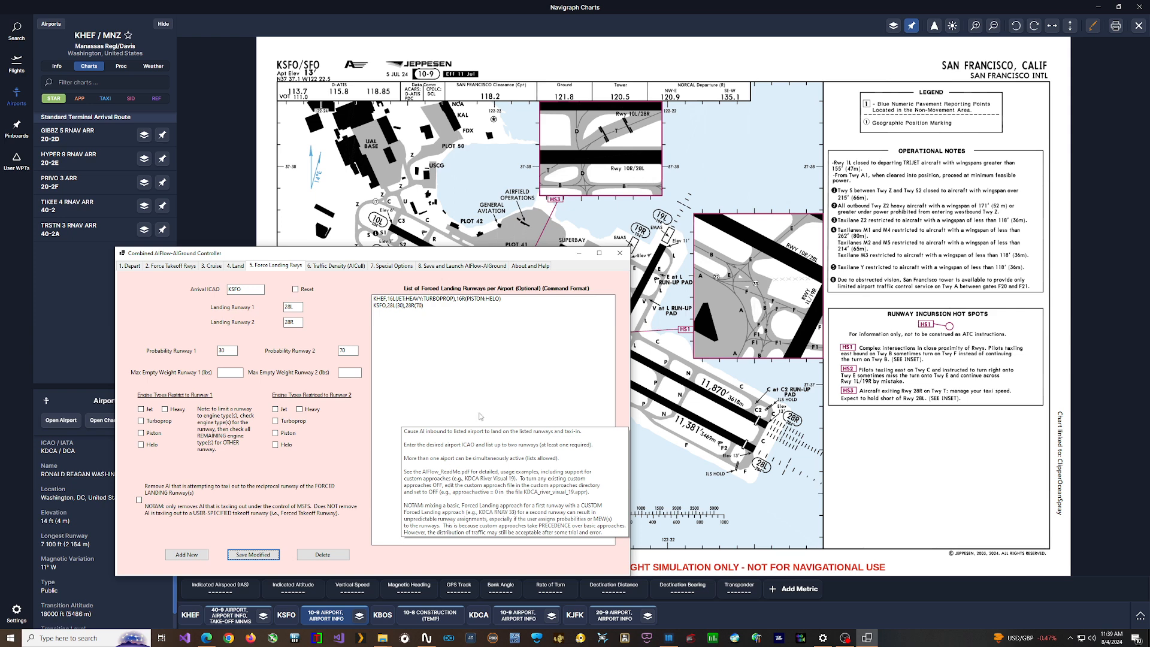
Step: Apply all pending changes to the AIFlow and AIGround configuration
click(734, 517)
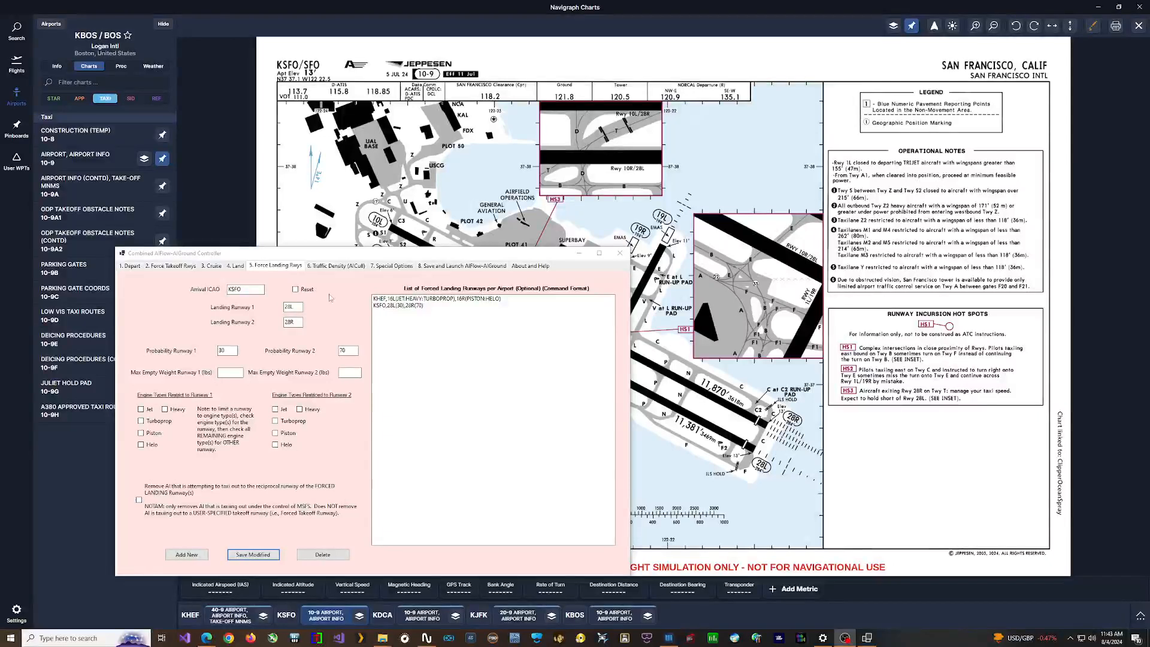
click(458, 267)
click(275, 317)
click(638, 352)
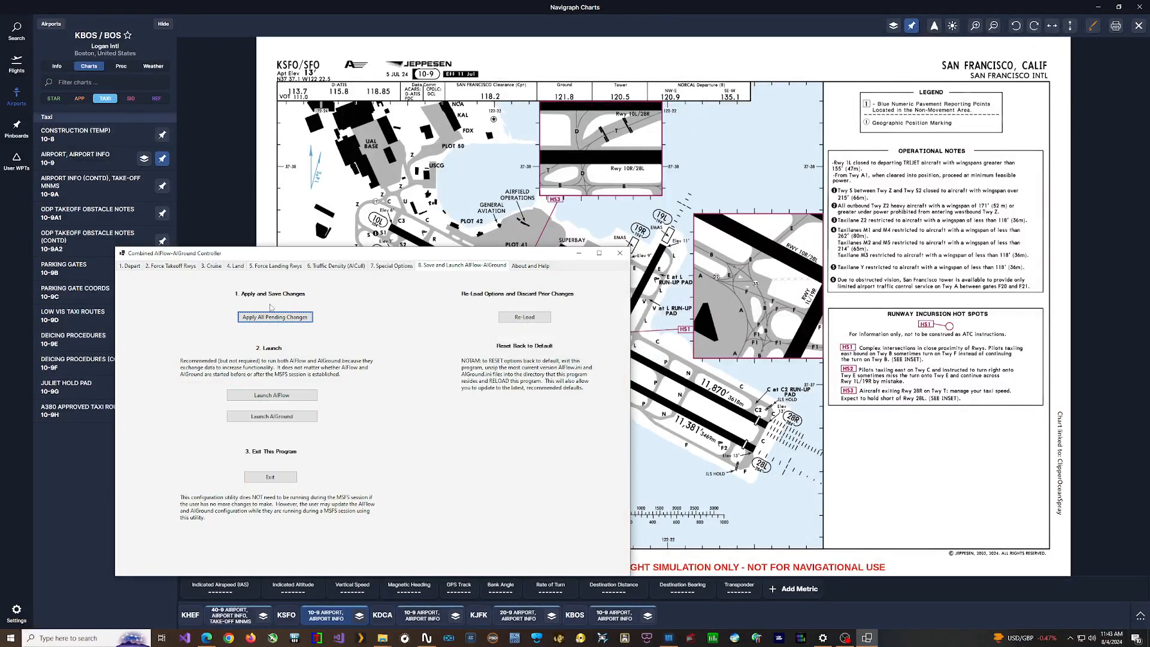
Step: Switch to Navigraph Charts and examine the runway layout on the KBOS 10-9 airport chart
click(186, 269)
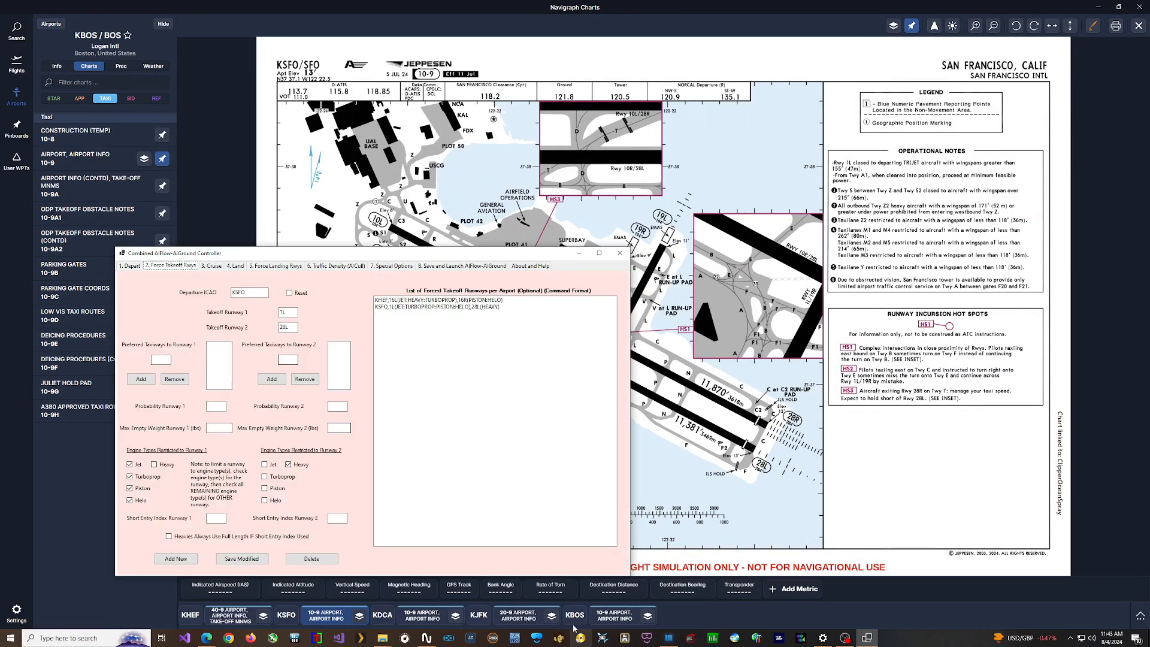
click(623, 621)
click(624, 621)
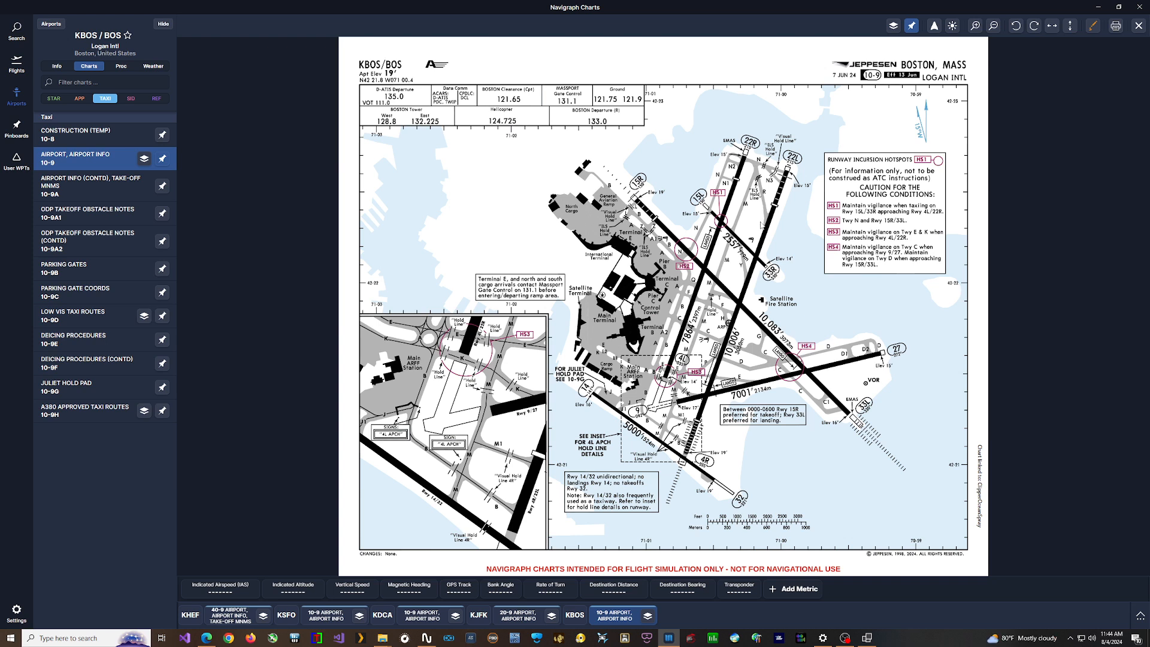
scroll(740, 200, up, 1)
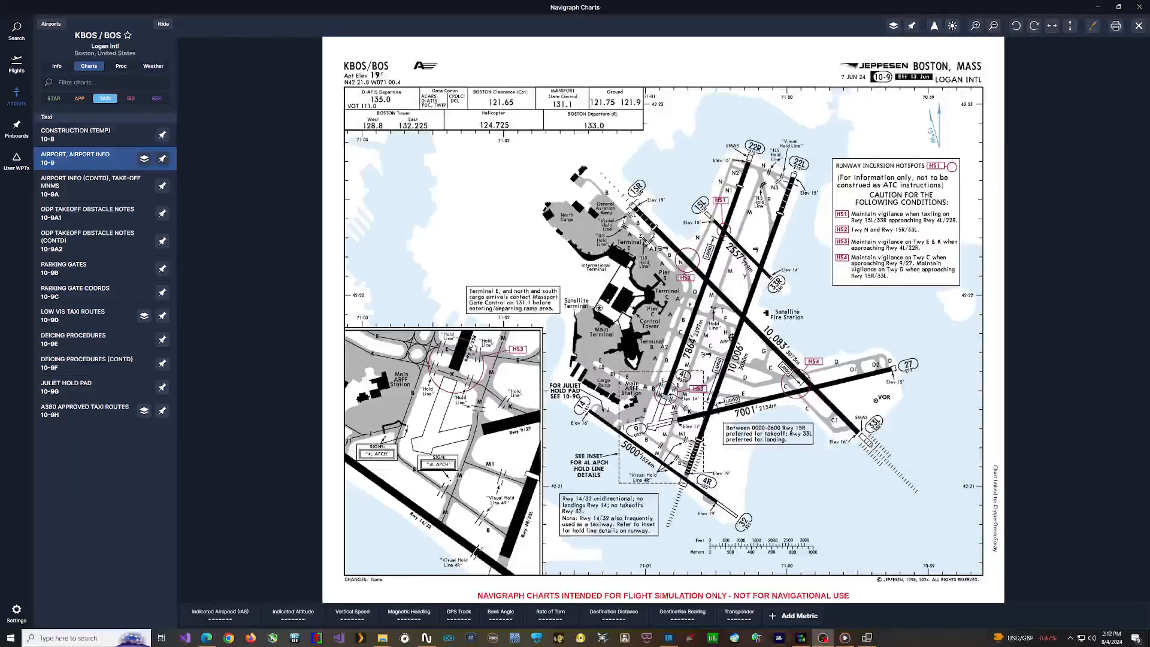
Step: In the controller's forced takeoff settings, enter departure airport KBOS with takeoff runway 1 as 22R and runway 2 as 22L
click(867, 638)
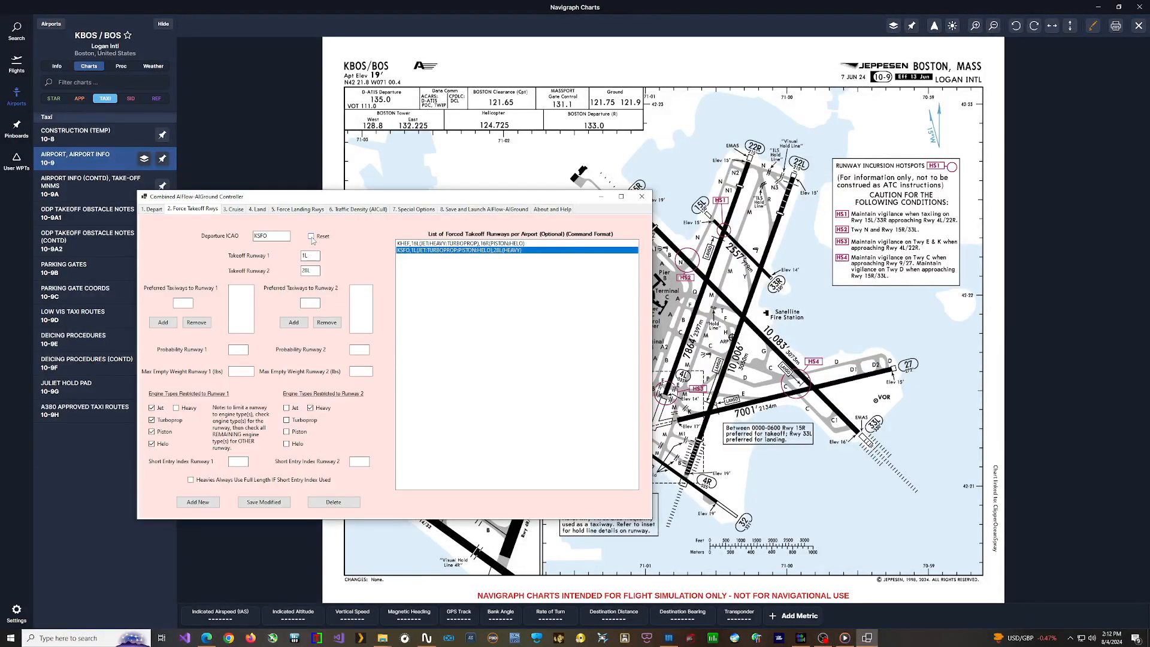
click(278, 234)
text(kbos)
click(317, 257)
text(22r)
click(313, 271)
Step: Restrict KBOS takeoff runway 1 to the Jet, Turboprop, Piston and Helo engine types
click(152, 408)
click(152, 420)
click(152, 431)
click(152, 444)
drag(592, 197, 557, 195)
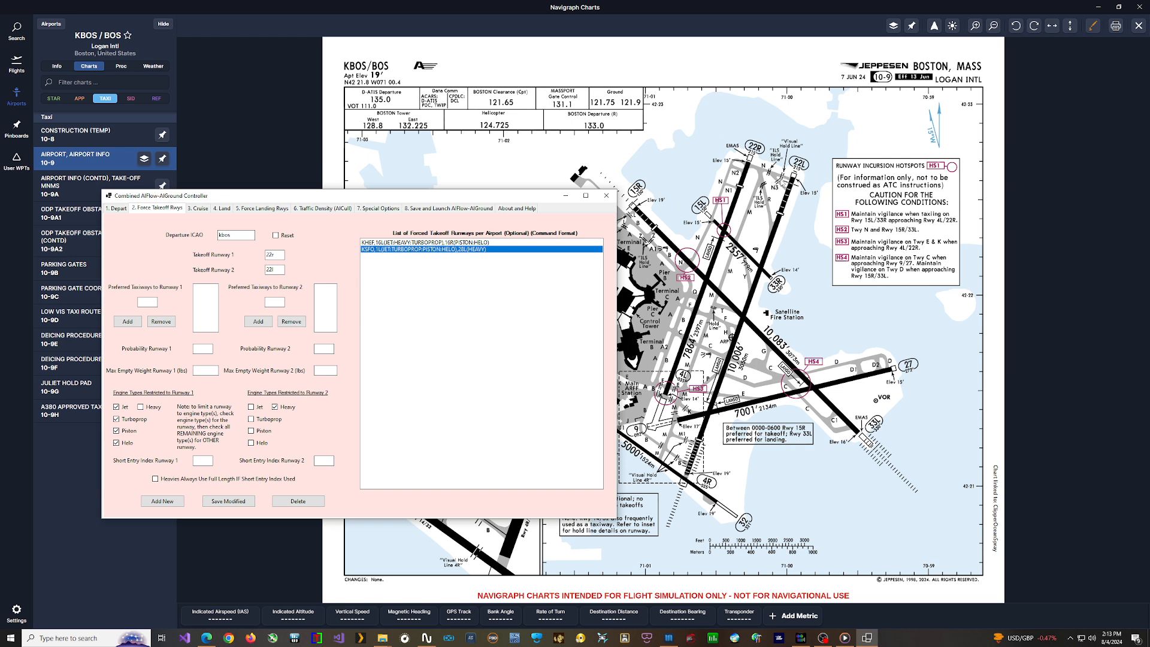
Step: Set the KBOS takeoff probabilities to 70 for runway 1 and 30 for runway 2, and save over the selected entry
click(324, 348)
click(208, 349)
click(234, 505)
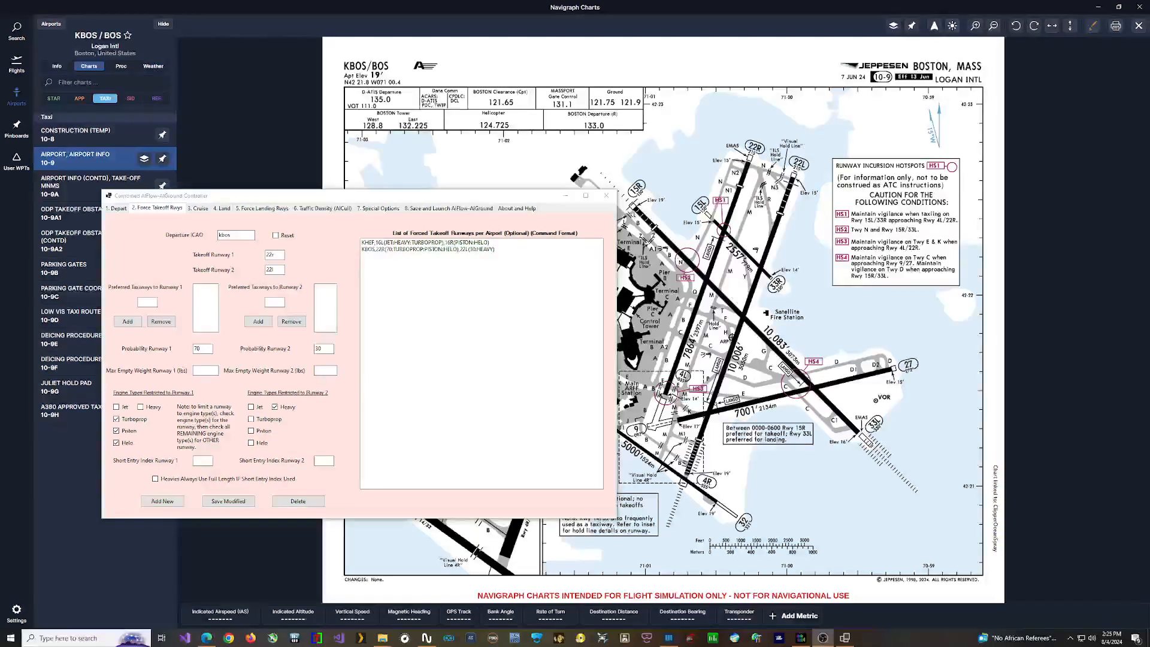
Step: Add a forced landing entry for KBOS with 22L as landing runway 1
click(272, 208)
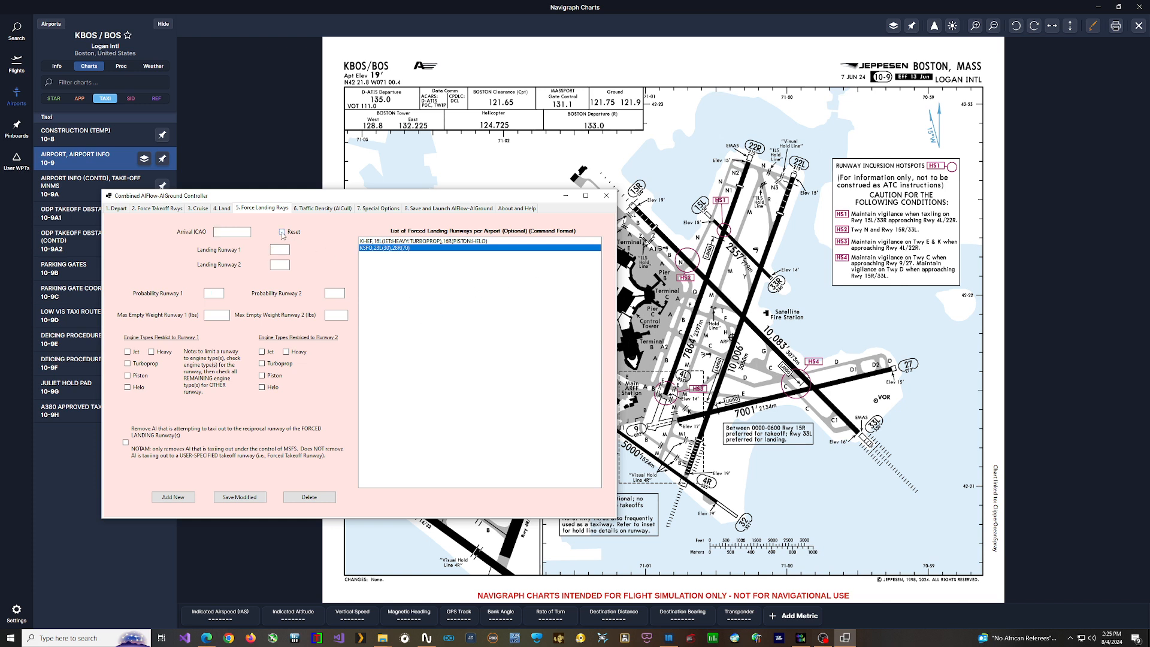
click(228, 232)
text(kbo)
click(279, 249)
text(22l)
click(173, 497)
Step: Apply all pending changes for the KBOS runway setup
click(440, 210)
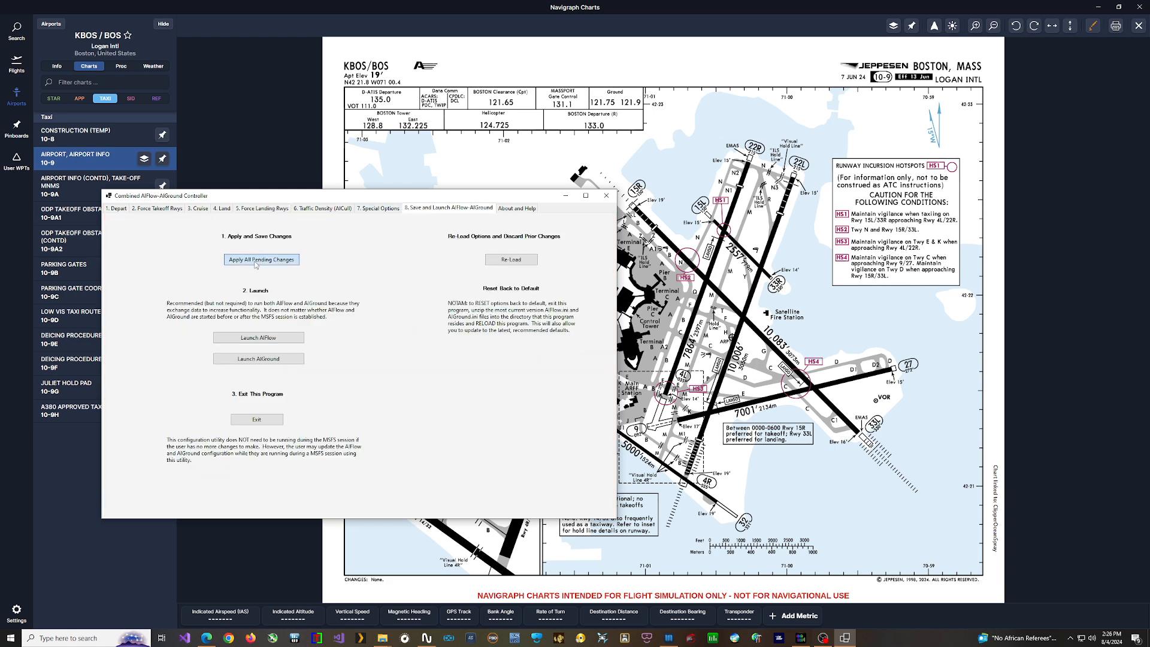